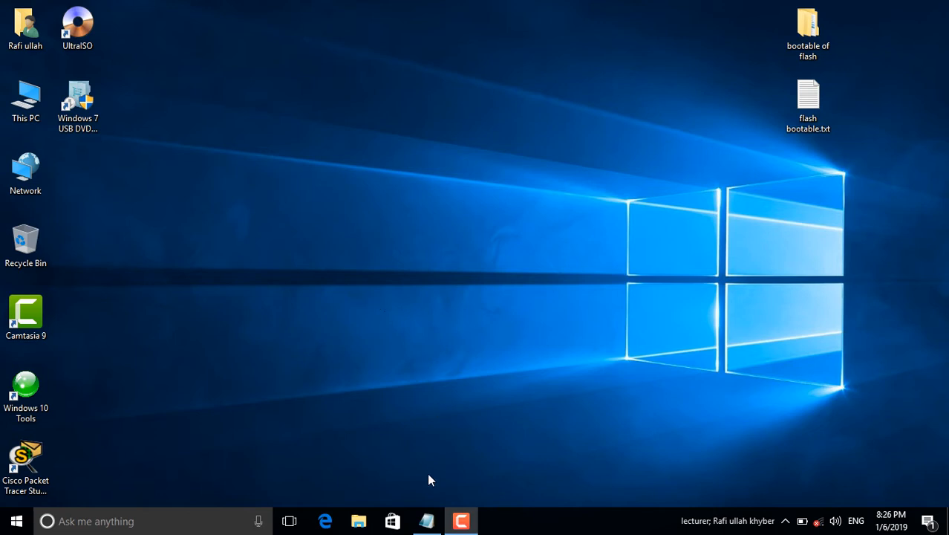
# - Show the flash bootable.txt notes and quick-format USB drive D: as NTFS, closing the format dialog and File Explorer when done
pyautogui.click(426, 520)
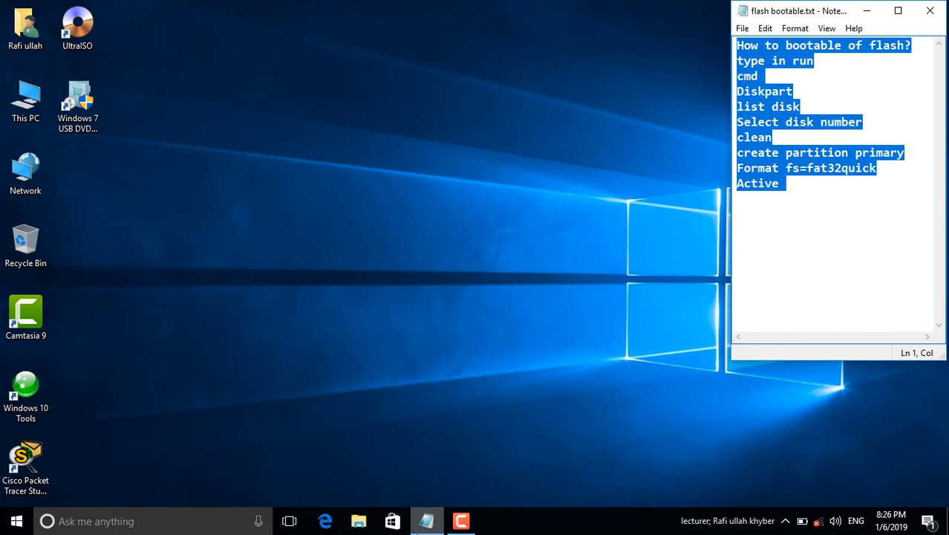
pyautogui.doubleClick(25, 100)
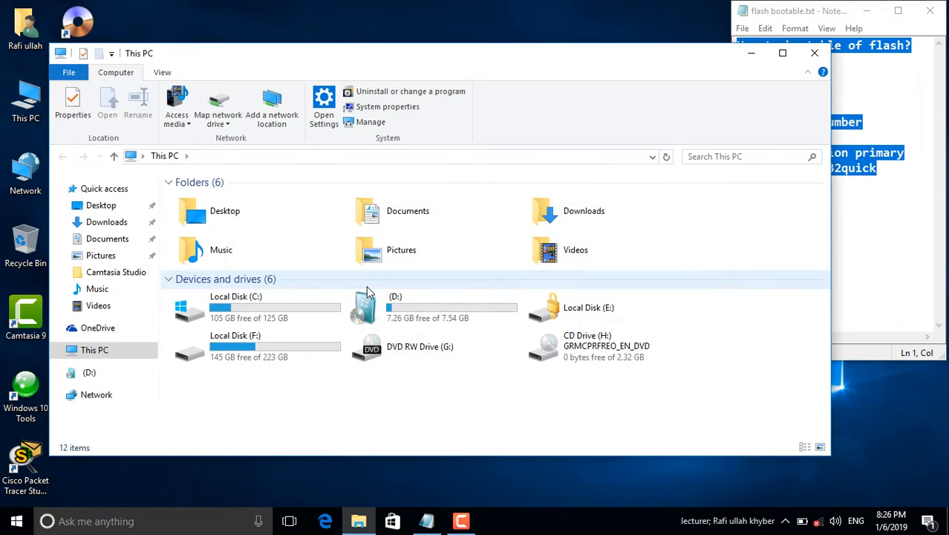
pyautogui.click(383, 318)
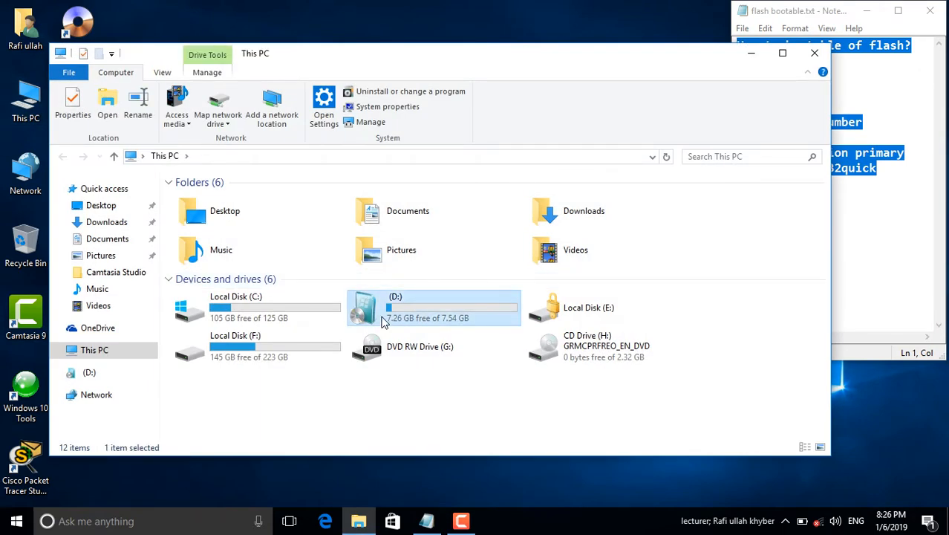
pyautogui.rightClick(383, 320)
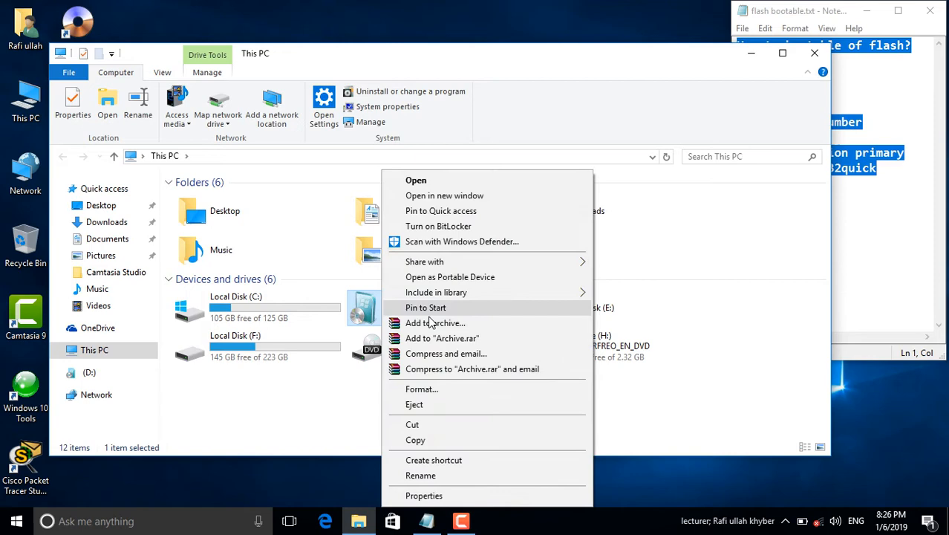
pyautogui.click(447, 389)
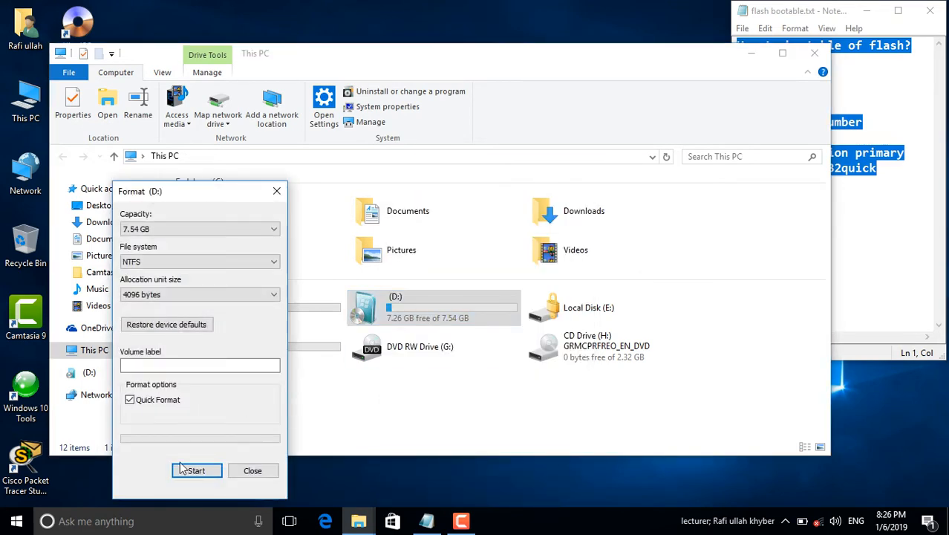
pyautogui.click(191, 470)
pyautogui.click(507, 261)
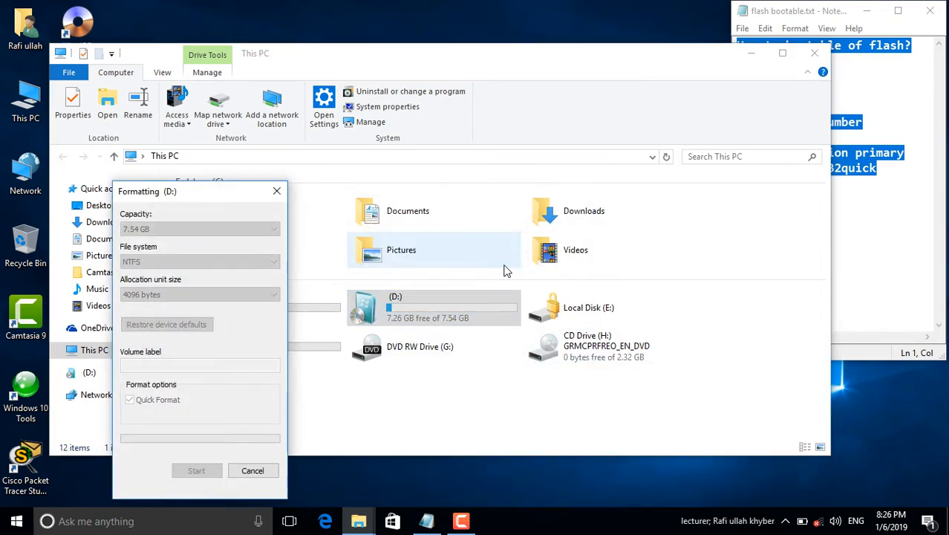
pyautogui.click(776, 17)
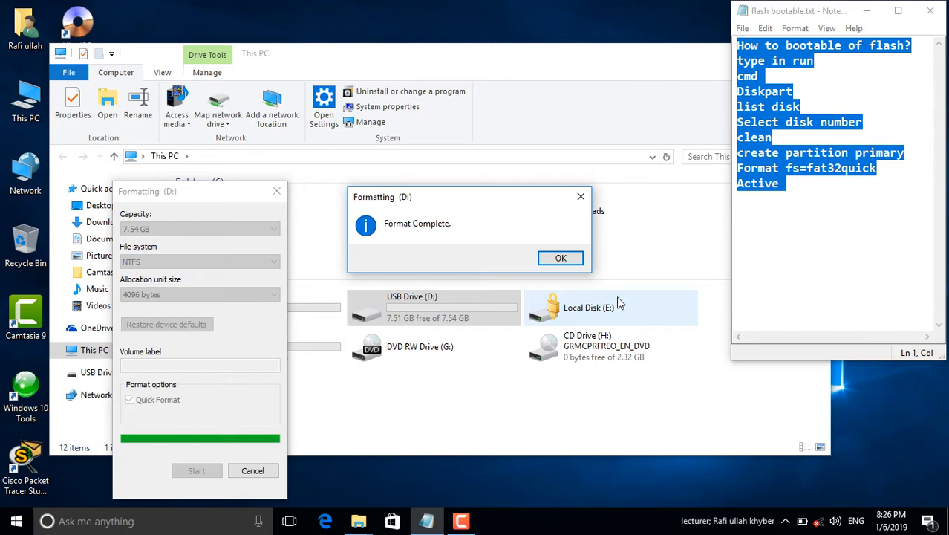
pyautogui.press('Return')
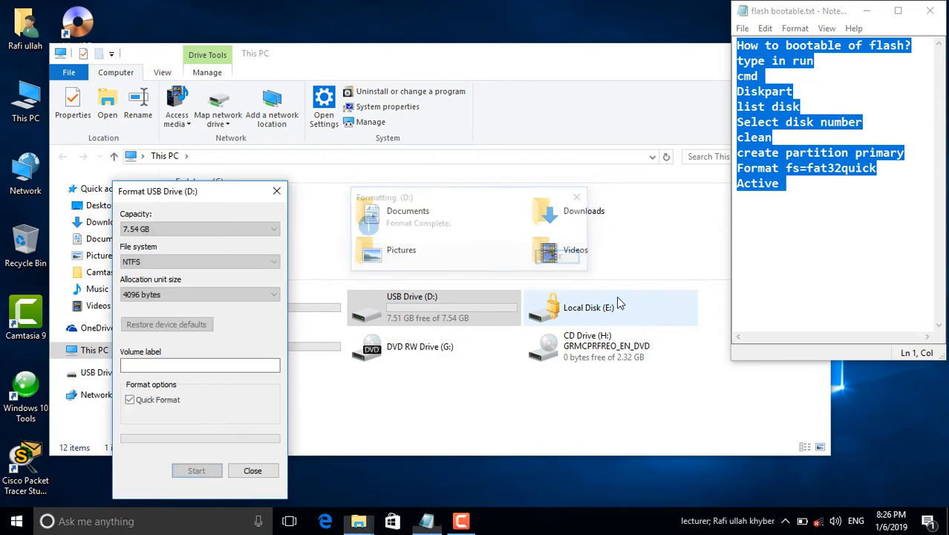
pyautogui.click(256, 468)
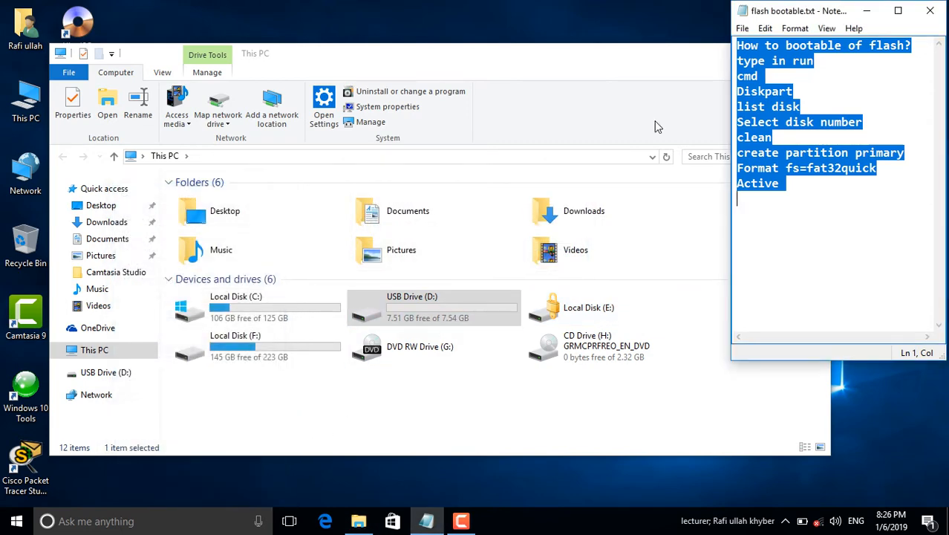
pyautogui.click(704, 56)
pyautogui.click(813, 52)
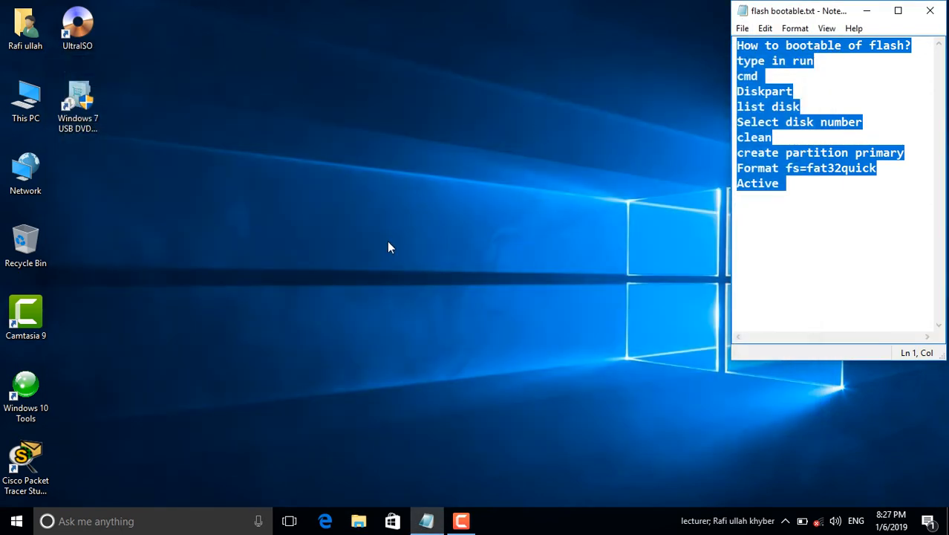
# - Open a Command Prompt through Run and start diskpart
pyautogui.press('super+r')
pyautogui.press('Return')
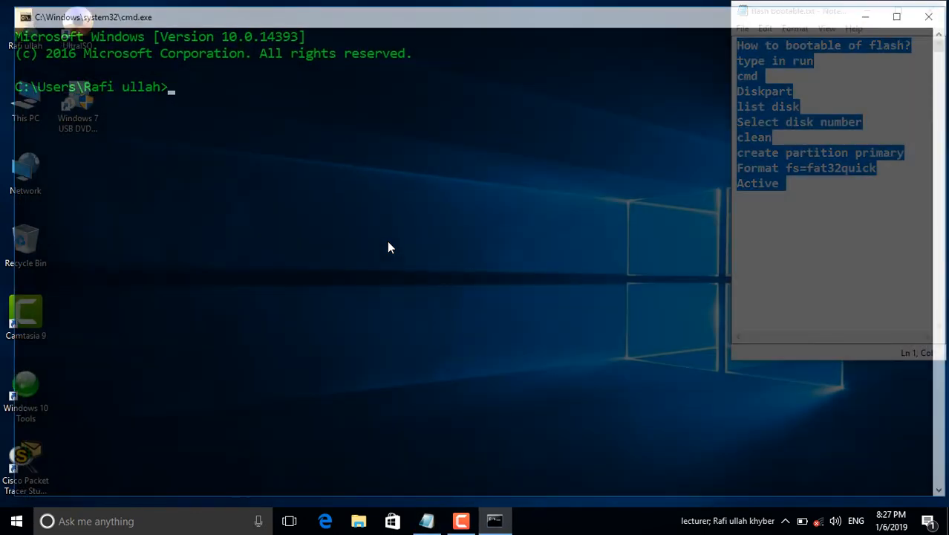
pyautogui.write('diskpart')
pyautogui.press('Return')
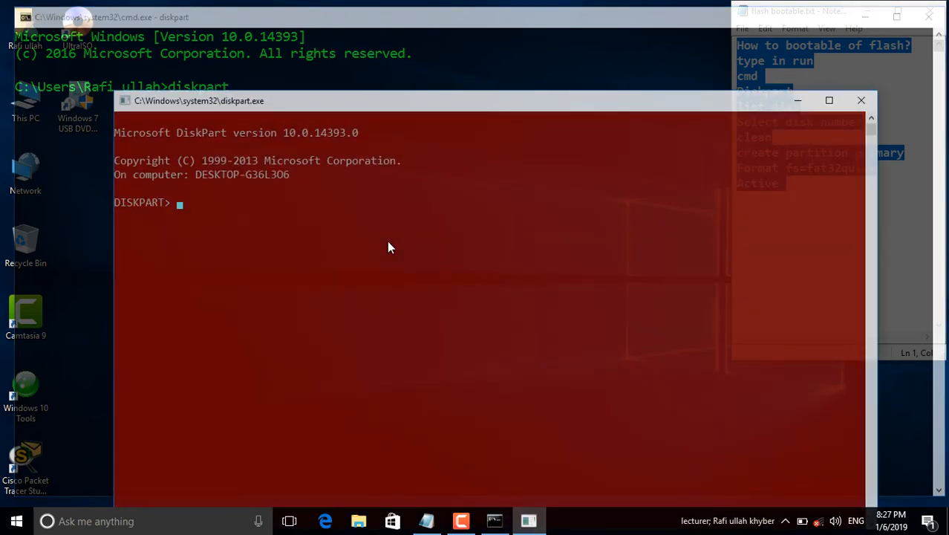
# - List the disks in DiskPart and select disk 1, the USB flash drive
pyautogui.write('list disk')
pyautogui.press('Return')
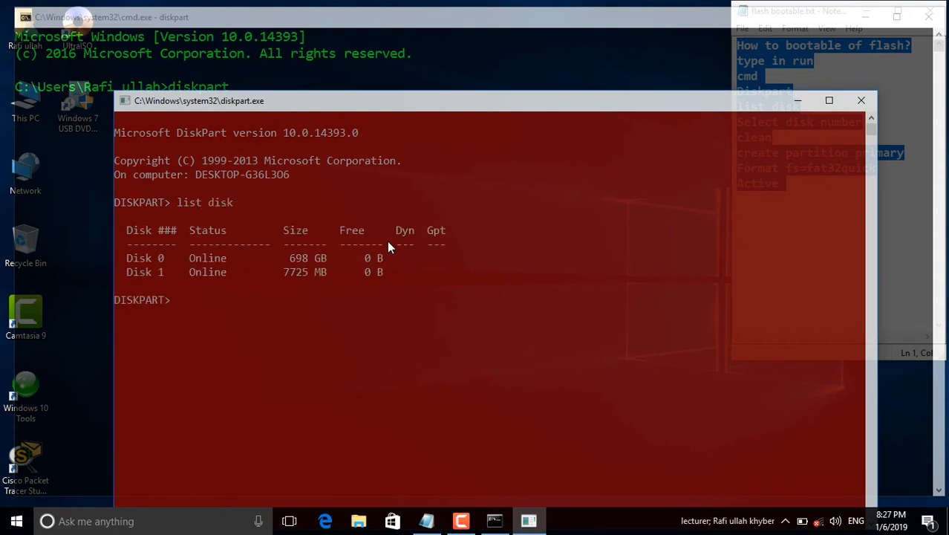
pyautogui.write('select disk')
pyautogui.write('1')
pyautogui.press('Return')
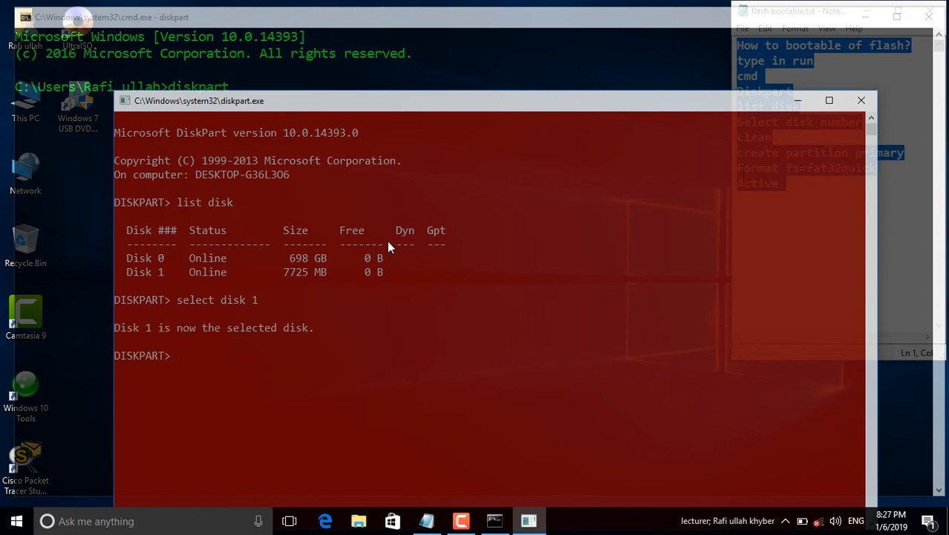
# - Erase the selected disk with the clean command, running it a second time
pyautogui.write('clean')
pyautogui.press('Return')
pyautogui.write('clae')
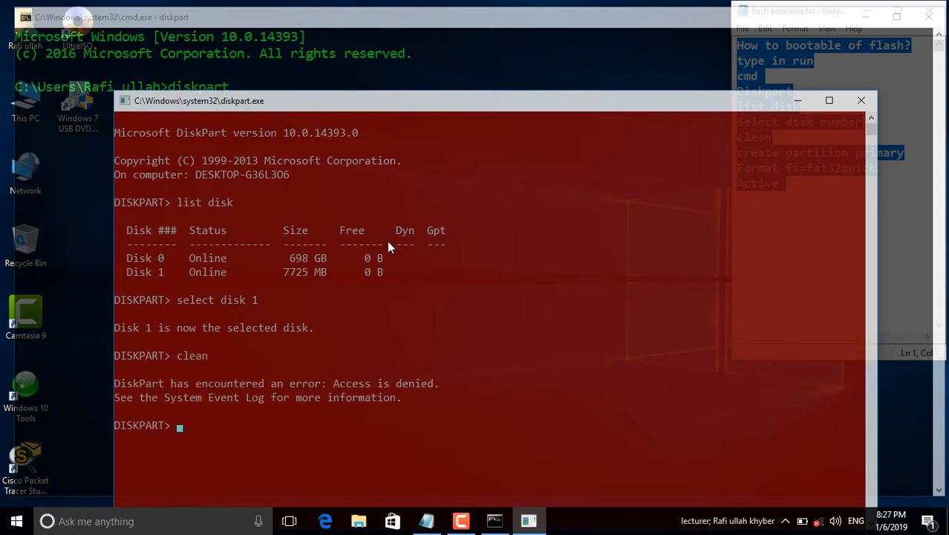
pyautogui.press('BackSpace')
pyautogui.press('BackSpace')
pyautogui.write('ean')
pyautogui.press('Return')
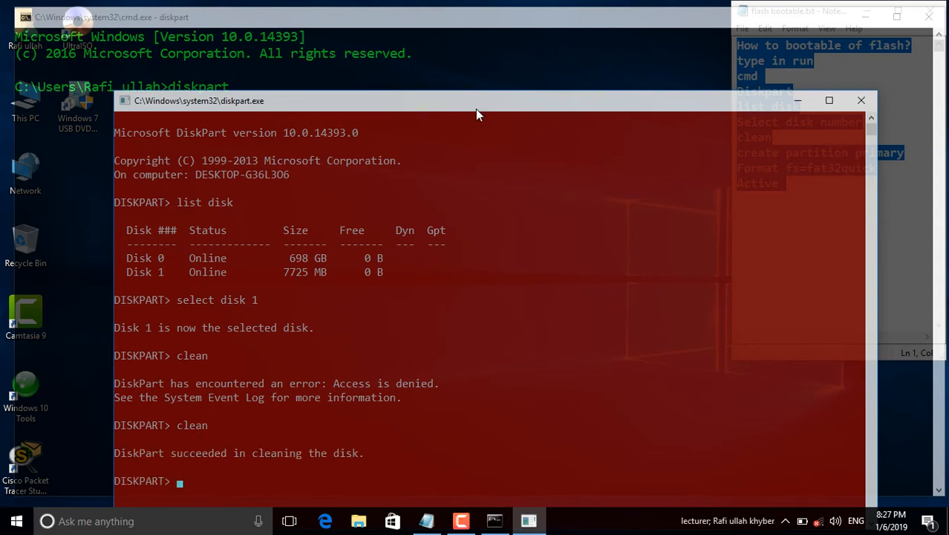
# - Move the DiskPart window higher and create a primary partition on the cleaned disk with create partition primary
pyautogui.moveTo(475, 108); pyautogui.dragTo(441, 53)
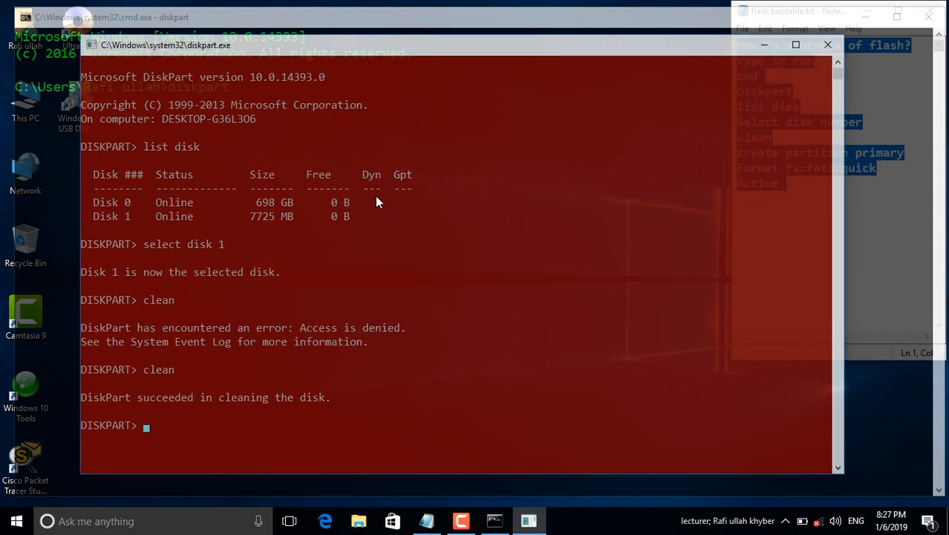
pyautogui.write('create partiti')
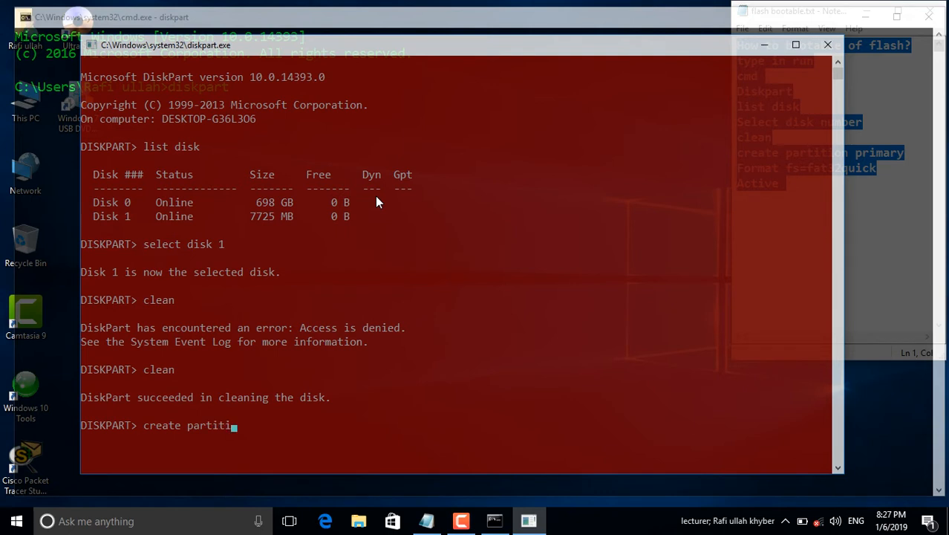
pyautogui.write('on primary')
pyautogui.press('Return')
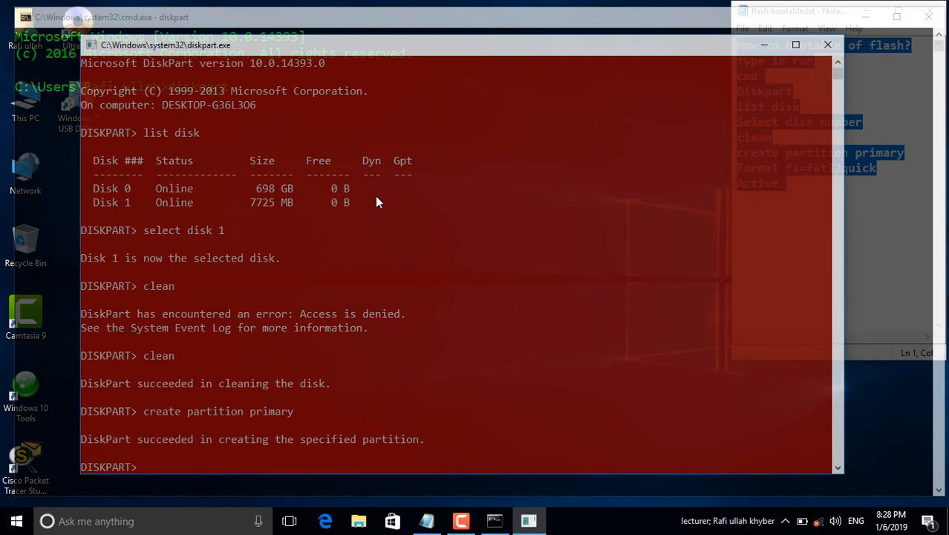
# - Format the new partition with format fs=fat32 quick and mark it as active
pyautogui.write('format fs=fat32 ')
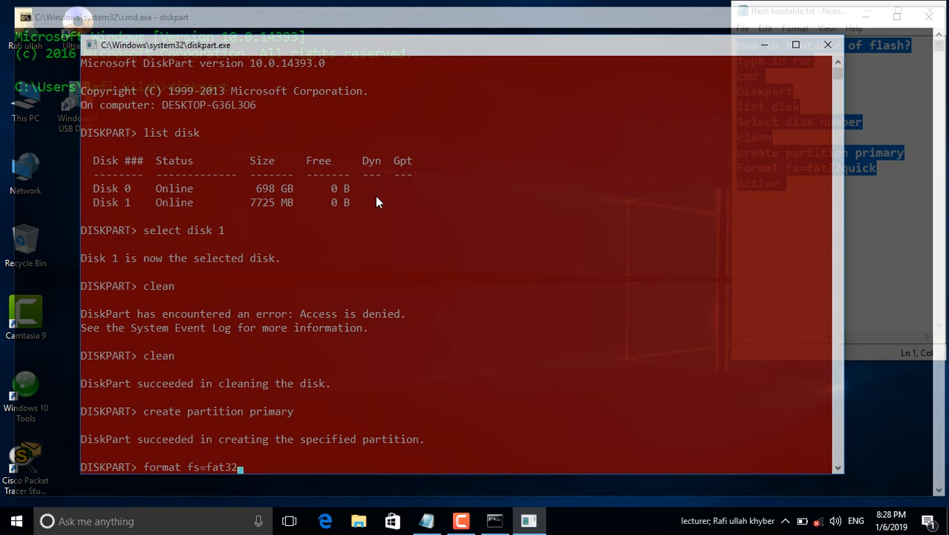
pyautogui.write('quick')
pyautogui.press('Return')
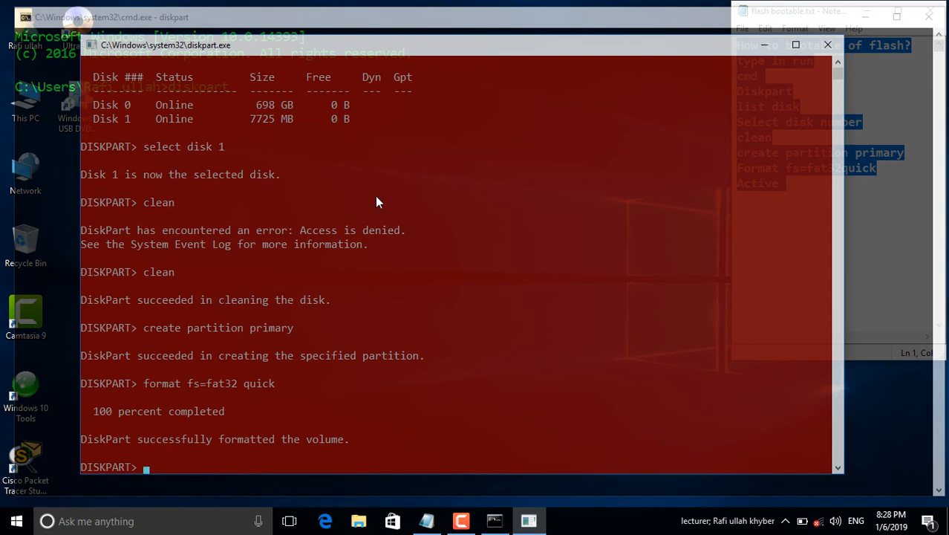
pyautogui.write('active')
pyautogui.press('Return')
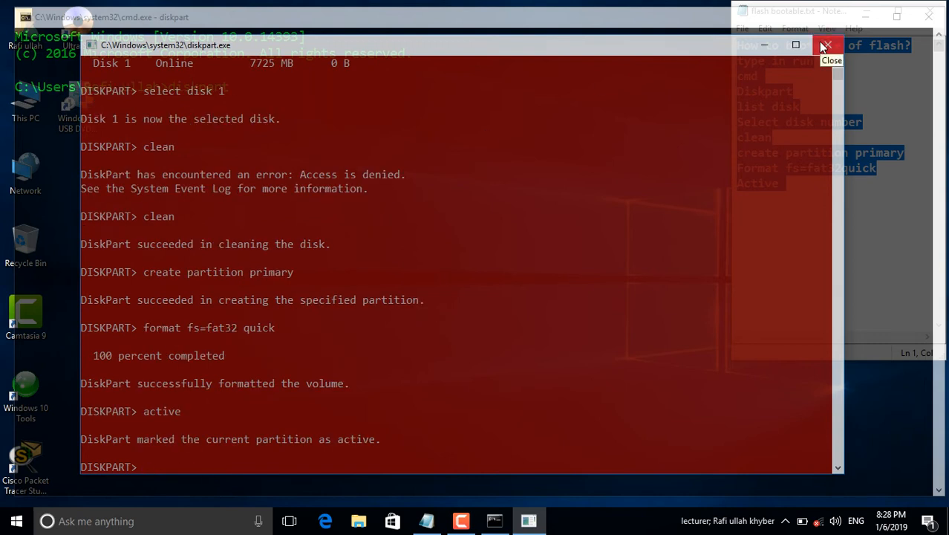
# - Minimize the DiskPart and Command Prompt windows
pyautogui.click(776, 47)
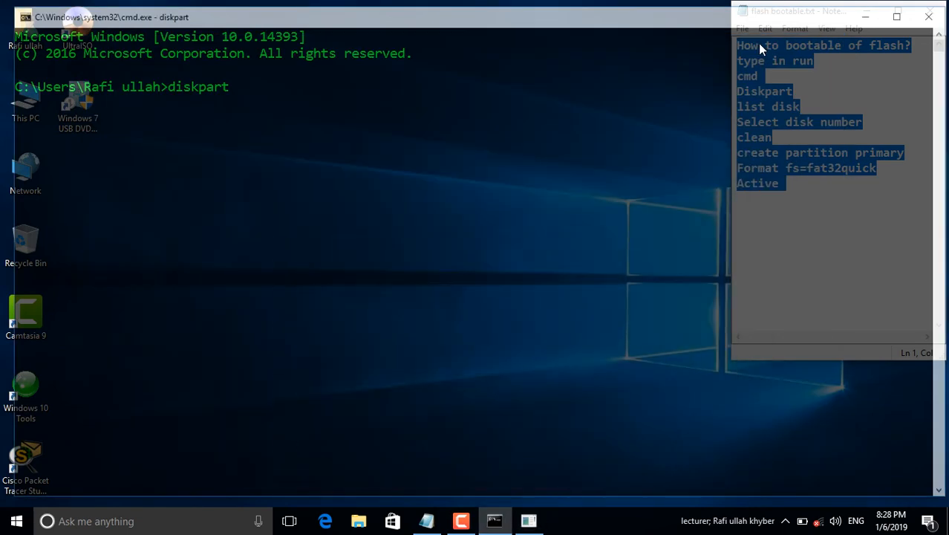
pyautogui.click(873, 18)
pyautogui.click(874, 18)
# - Send all files and folders from CD Drive (H:) GRMCPRFREO_EN_DVD to USB Drive (D:)
pyautogui.doubleClick(25, 100)
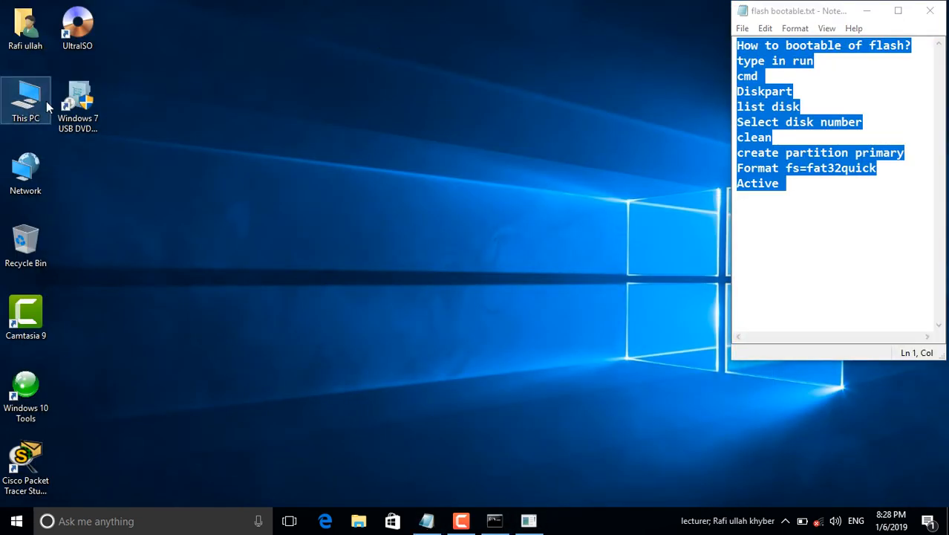
pyautogui.doubleClick(570, 356)
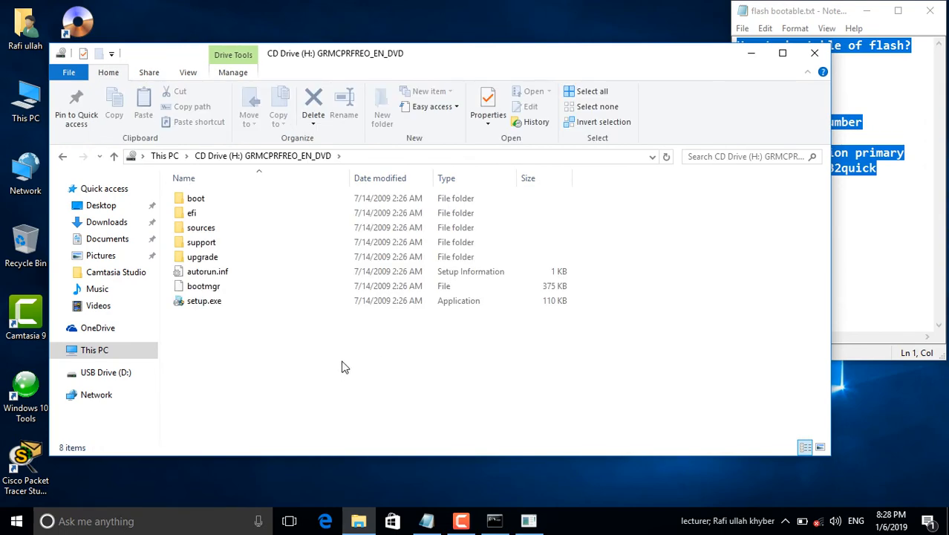
pyautogui.moveTo(343, 365); pyautogui.dragTo(241, 187)
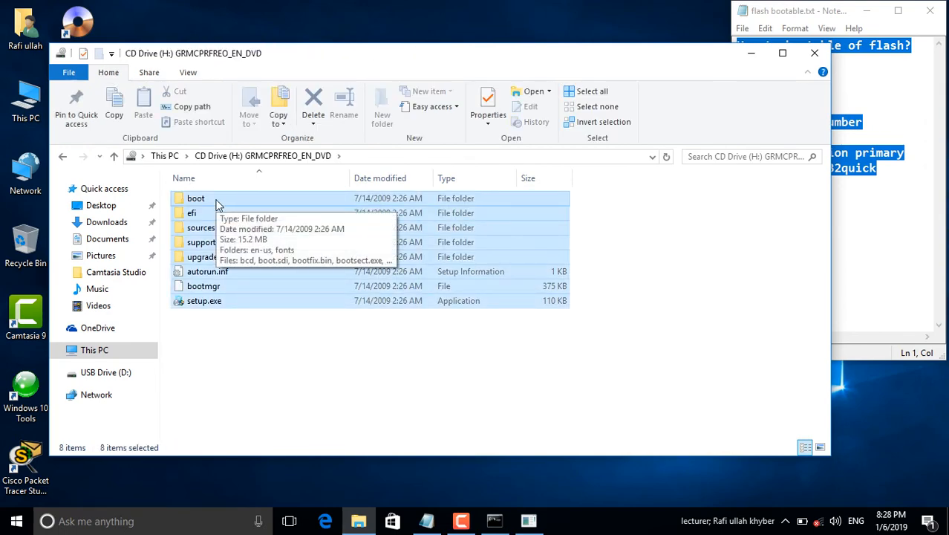
pyautogui.rightClick(217, 204)
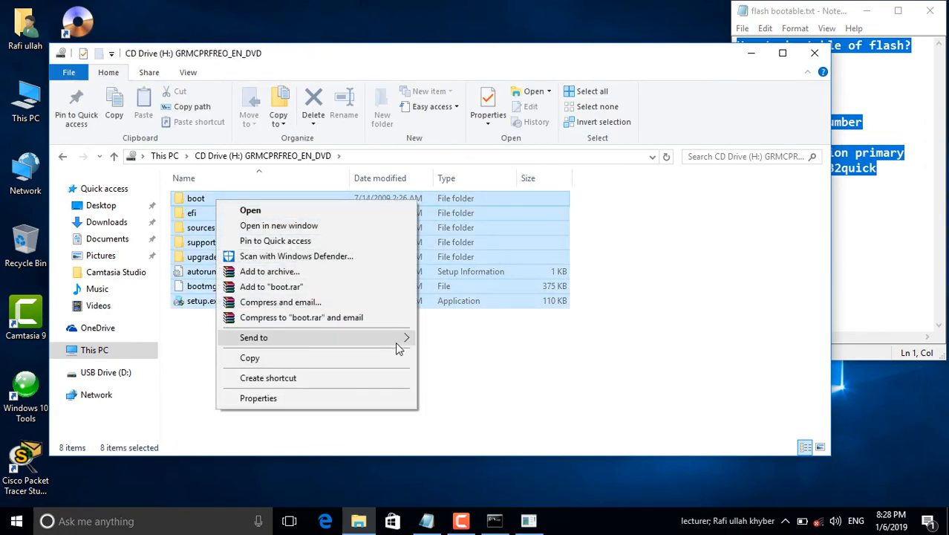
pyautogui.moveTo(401, 338)
pyautogui.click(486, 444)
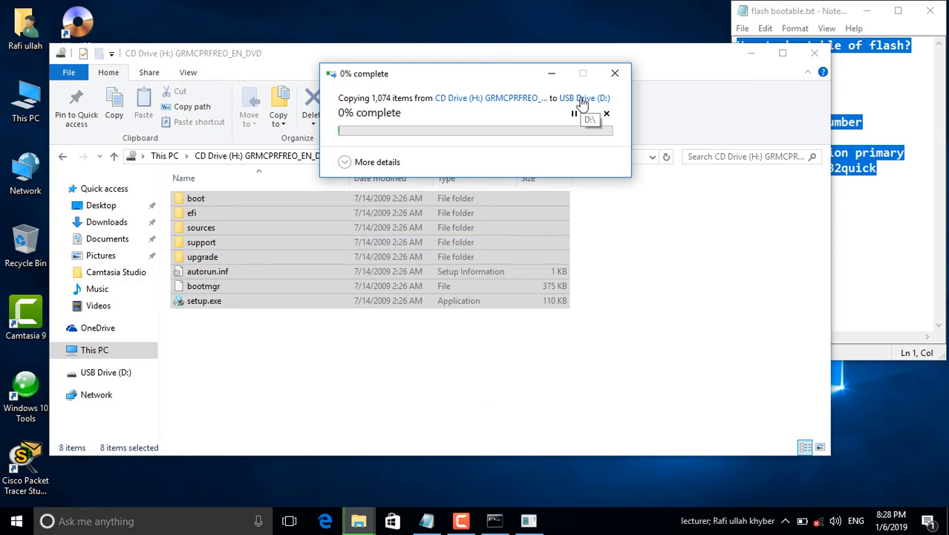
# - Pause and cancel the file copy to the USB drive, minimizing the File Explorer and notes windows
pyautogui.click(574, 114)
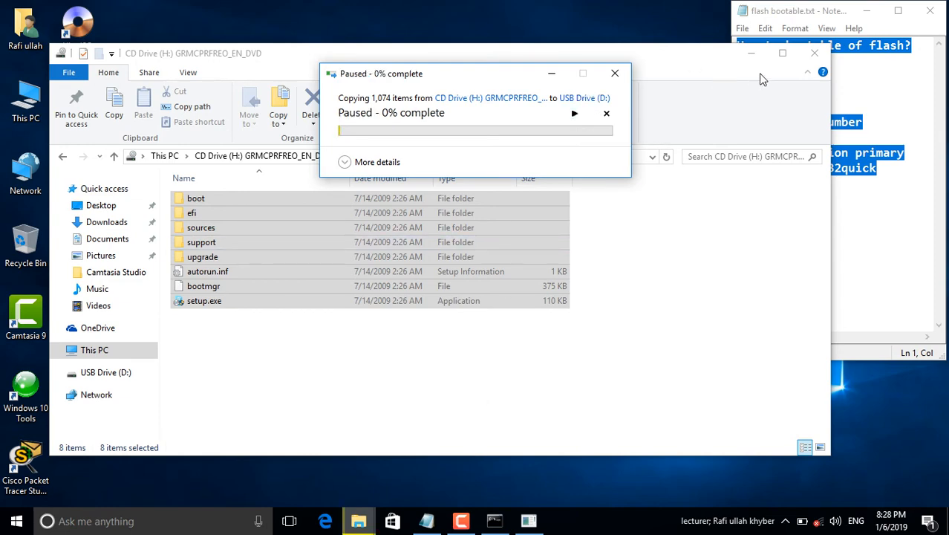
pyautogui.click(751, 53)
pyautogui.click(615, 73)
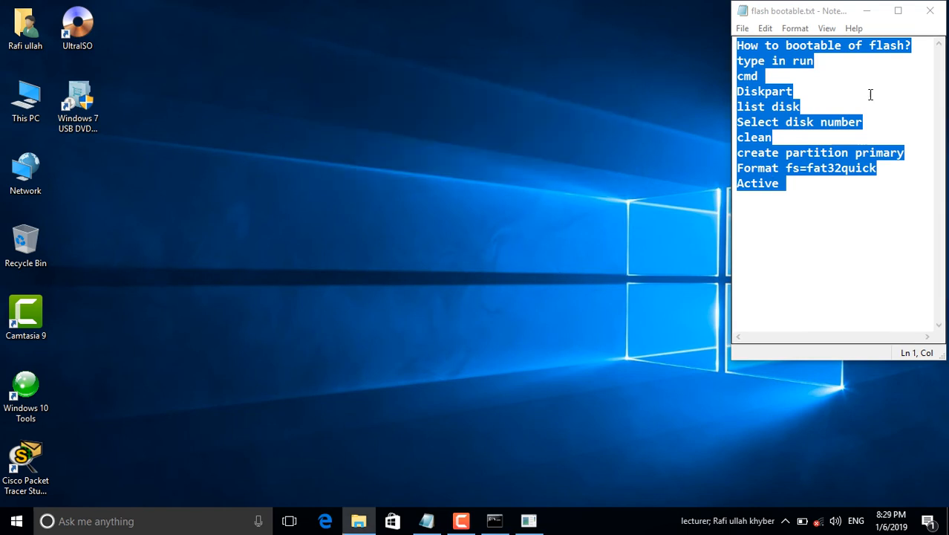
pyautogui.click(874, 20)
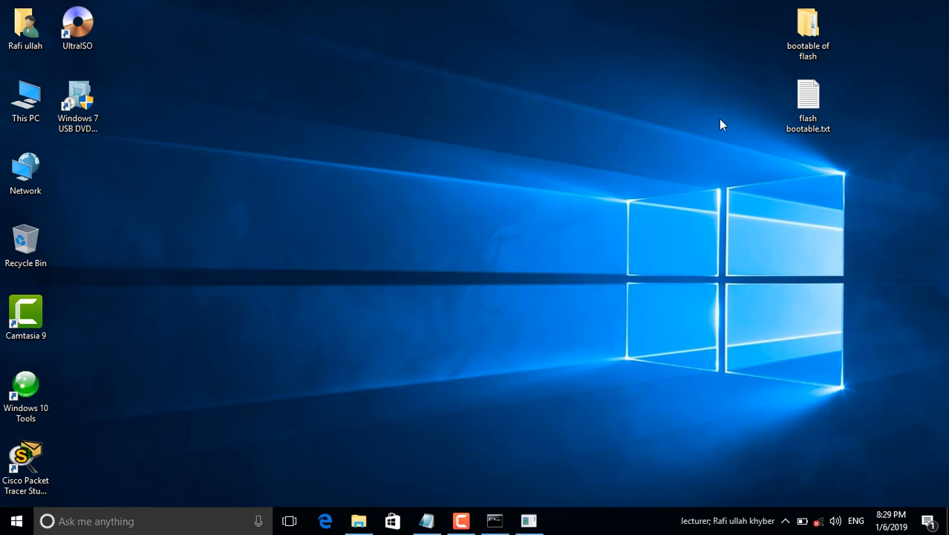
# - Launch the Windows 7 USB/DVD Download Tool and load windows 7.iso from the Program folder on Local Disk (F:) as the source file
pyautogui.click(99, 98)
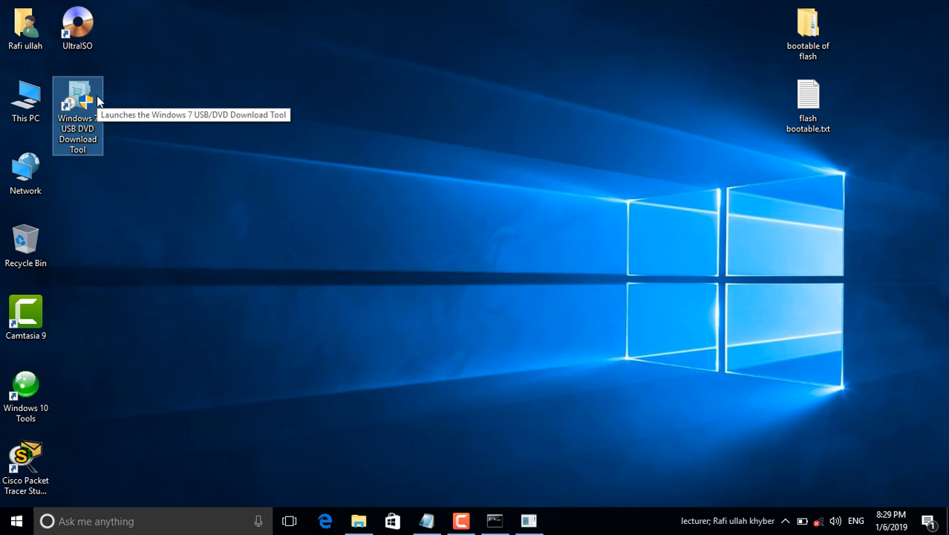
pyautogui.doubleClick(96, 95)
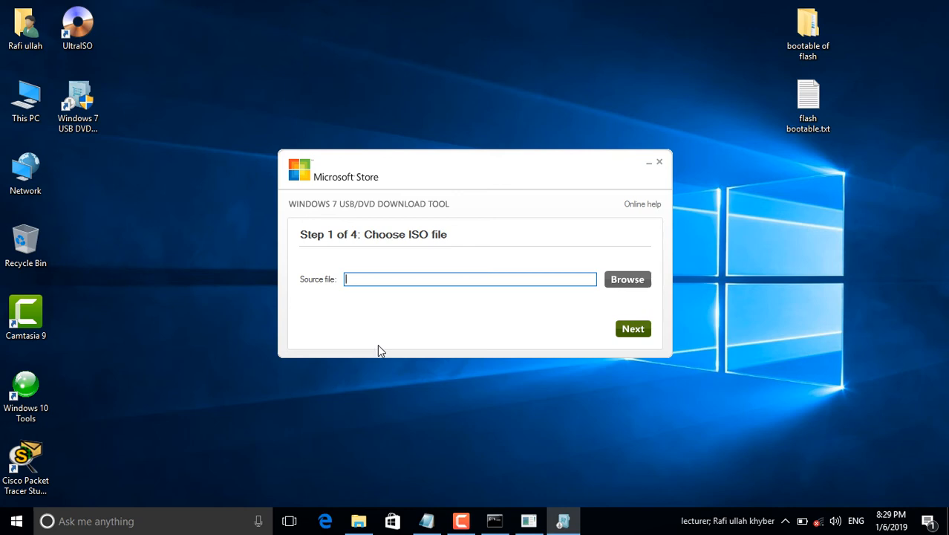
pyautogui.click(630, 280)
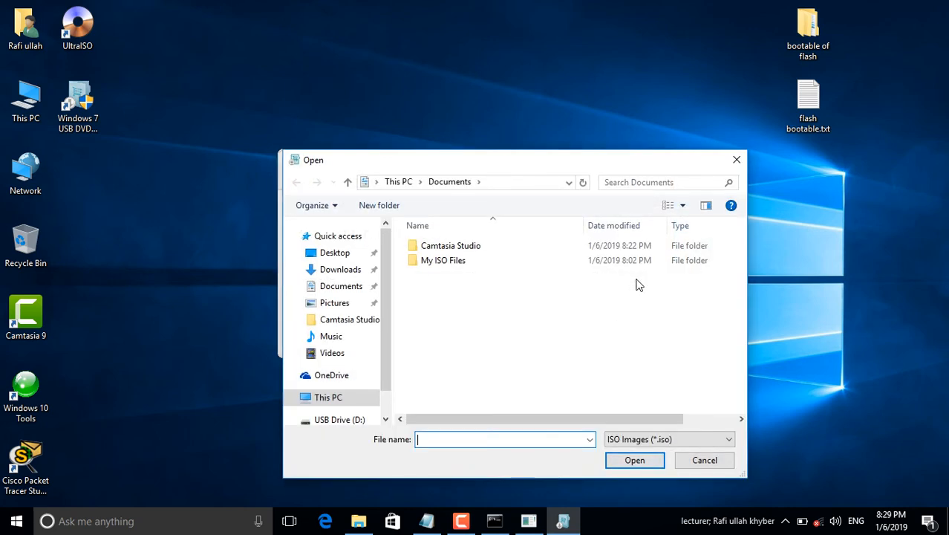
pyautogui.click(337, 401)
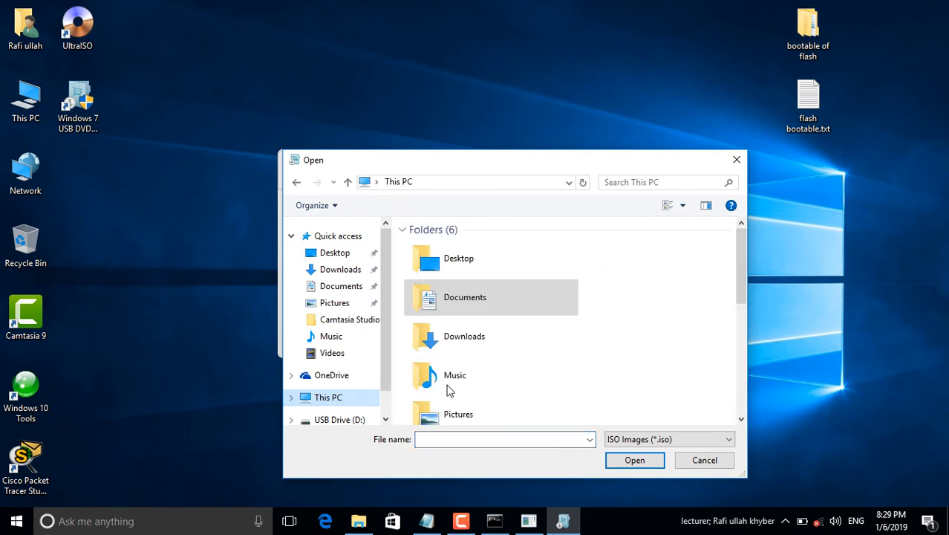
pyautogui.moveTo(737, 268); pyautogui.dragTo(738, 399)
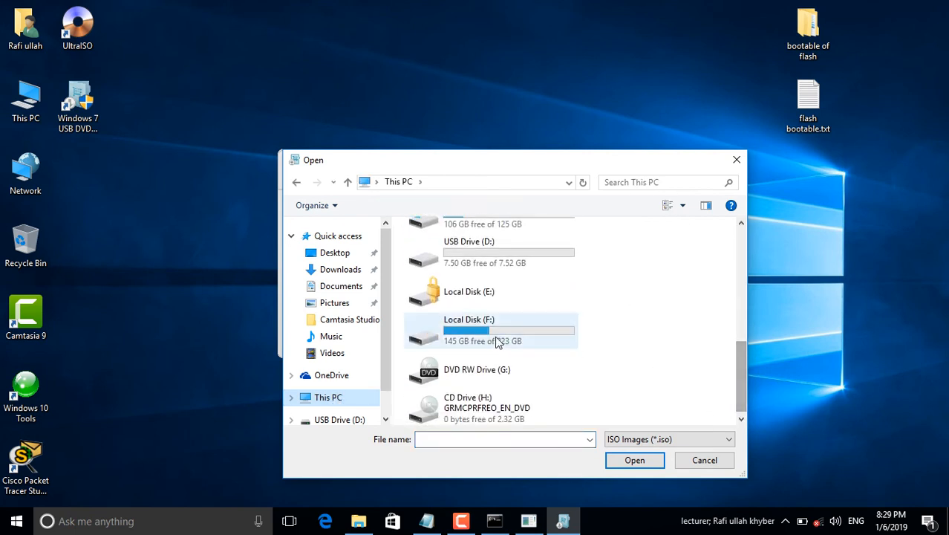
pyautogui.doubleClick(495, 338)
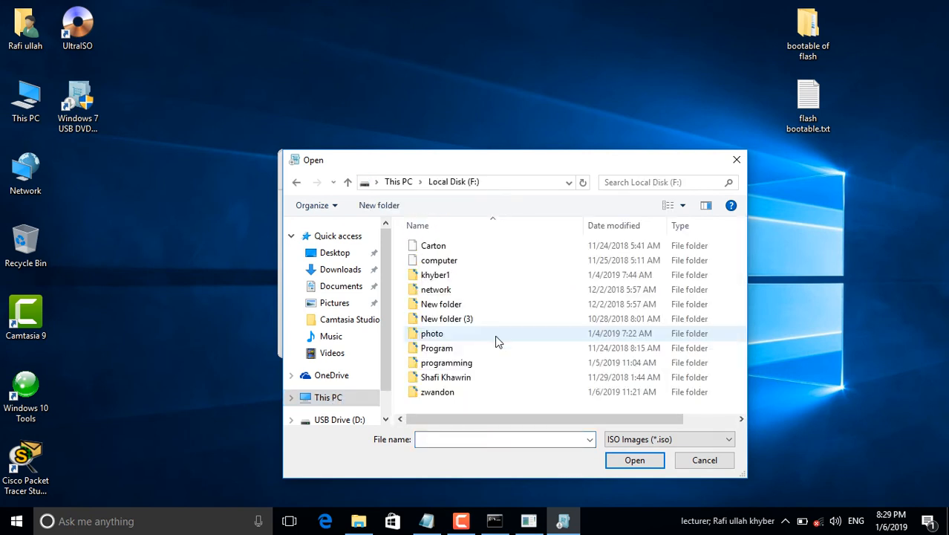
pyautogui.doubleClick(445, 348)
pyautogui.click(480, 407)
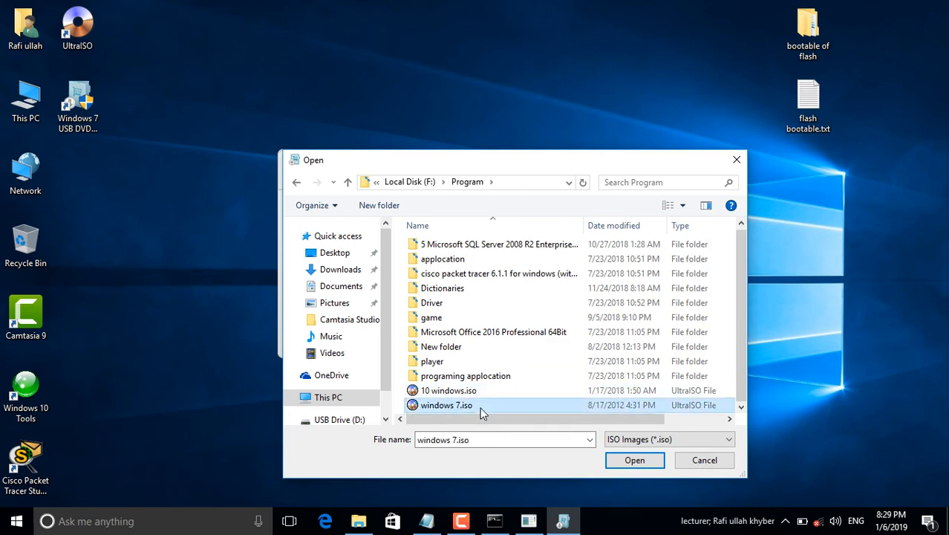
pyautogui.click(634, 458)
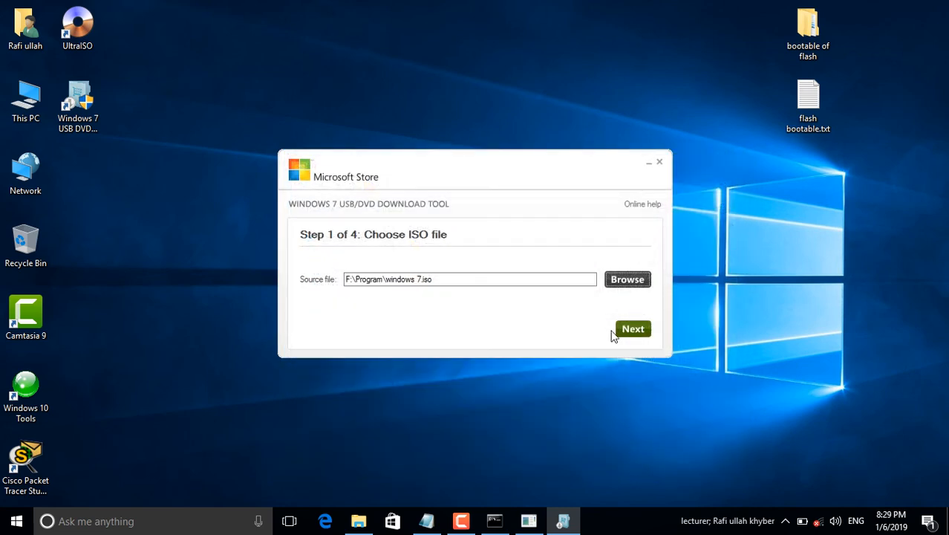
# - Choose USB device as the media type and start copying to removable disk D:\, agreeing to erase all its contents
pyautogui.click(632, 328)
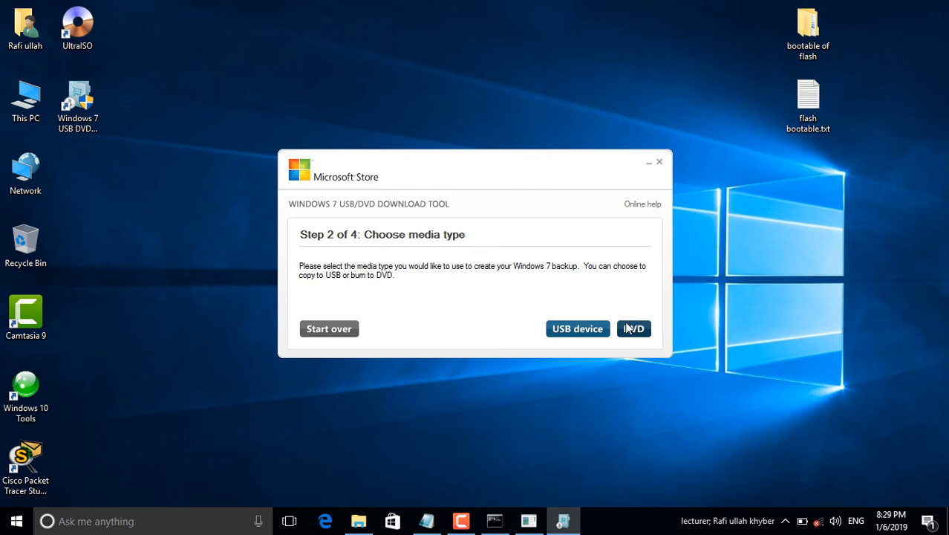
pyautogui.click(578, 328)
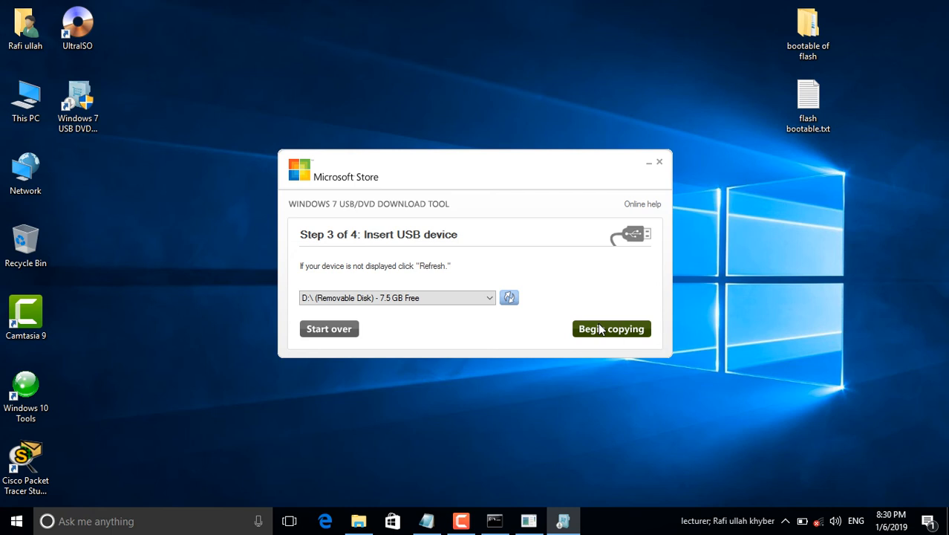
pyautogui.click(490, 300)
pyautogui.click(490, 300)
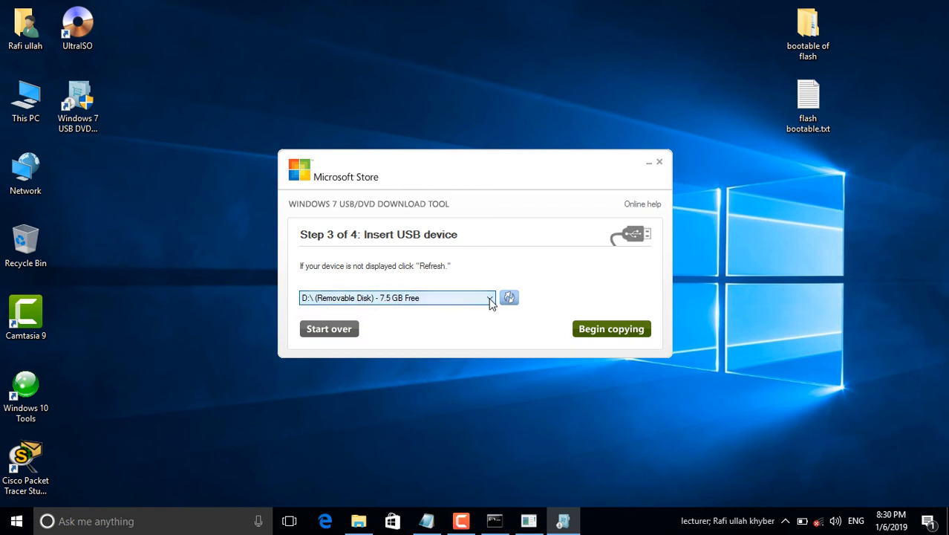
pyautogui.click(635, 331)
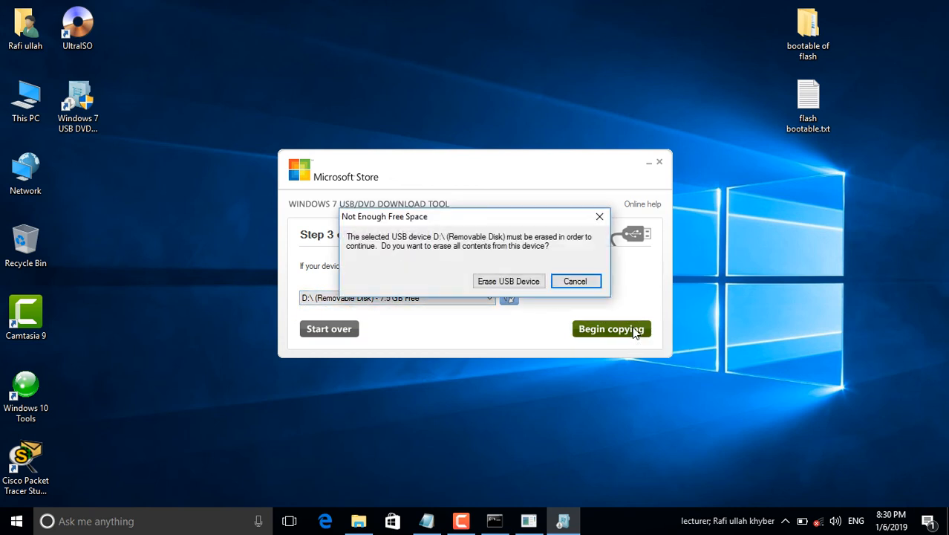
pyautogui.click(523, 281)
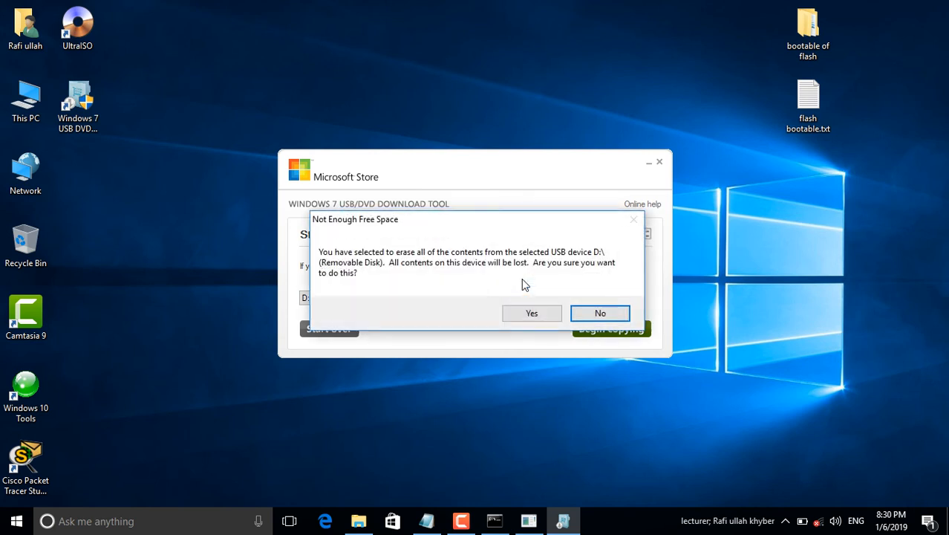
pyautogui.click(534, 312)
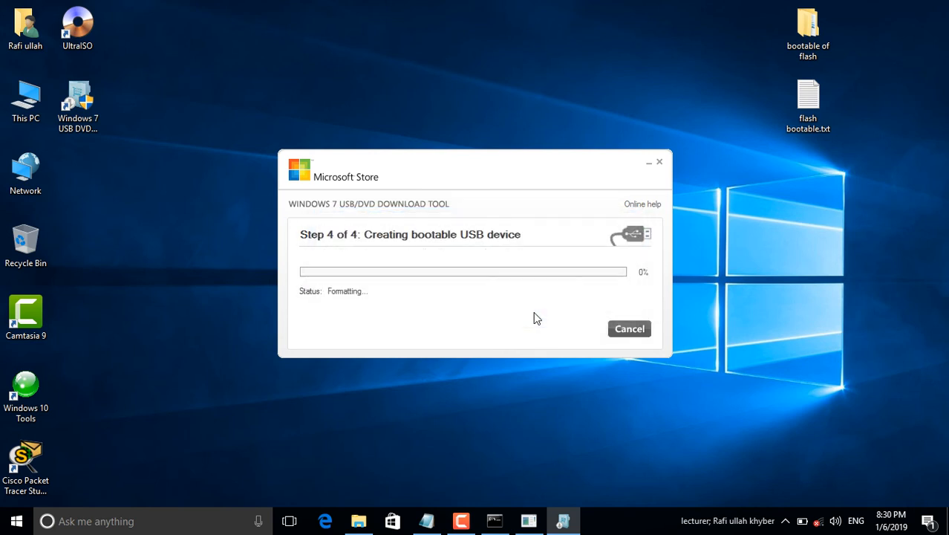